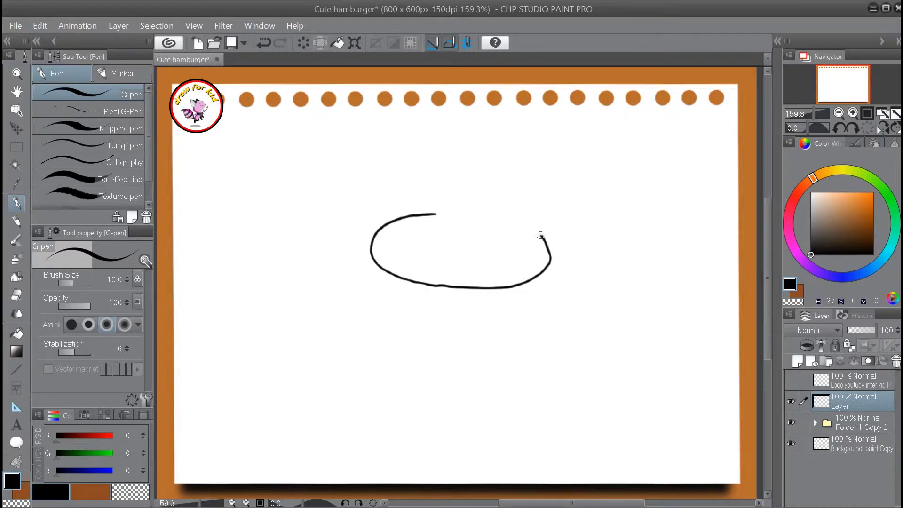
Complete the oval top-bun outline with the G-pen and draw two touching round eyes in the gap at its top.
key("e")
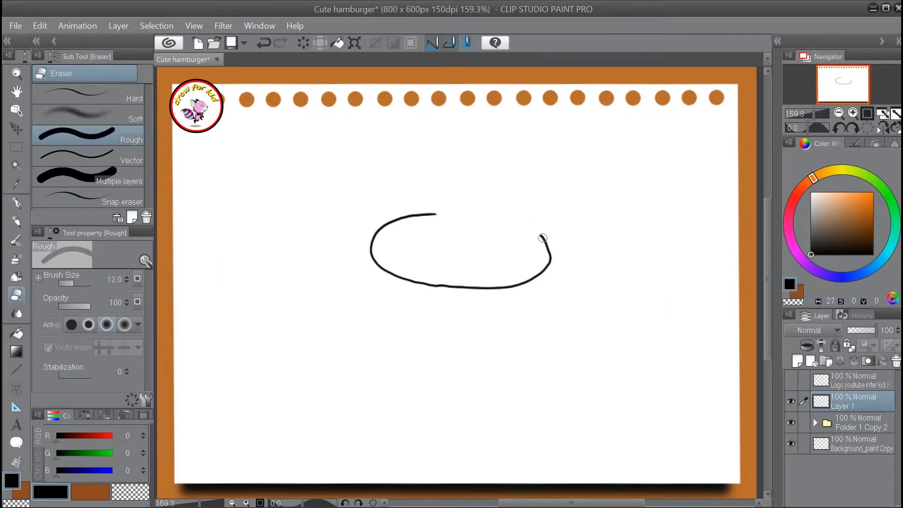
key("p")
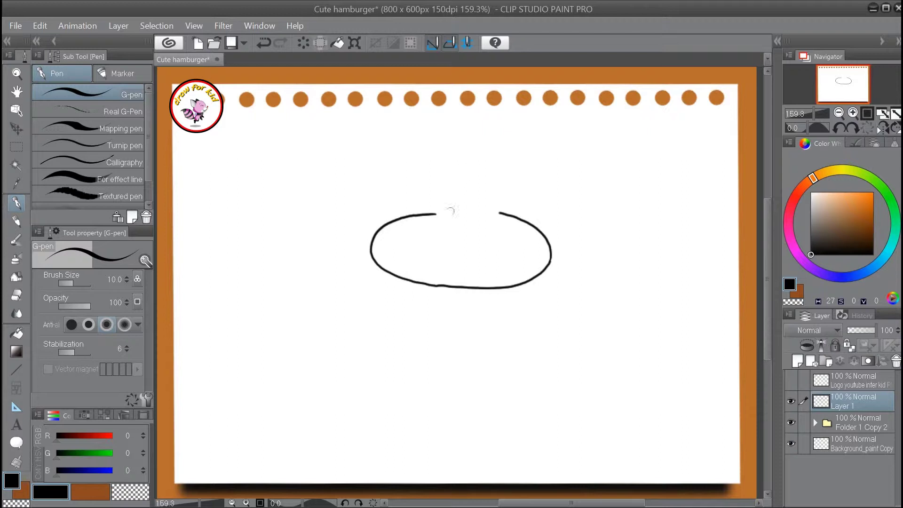
mouse_move(448, 197)
left_mouse_down()
mouse_move(434, 226)
mouse_move(442, 238)
mouse_move(476, 237)
left_mouse_up()
key("ctrl+z")
mouse_move(439, 206)
left_mouse_down()
mouse_move(447, 198)
mouse_move(469, 205)
left_mouse_up()
mouse_move(454, 236)
left_mouse_down()
mouse_move(464, 229)
mouse_move(484, 238)
mouse_move(502, 220)
mouse_move(489, 195)
mouse_move(469, 208)
left_mouse_up()
key("ctrl+z")
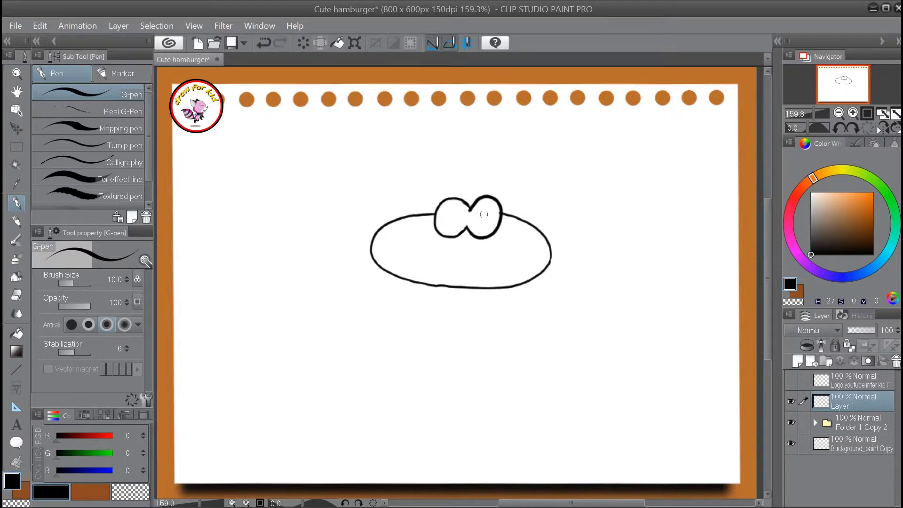
Outline an oval pupil inside each eye and fill both pupils with black.
mouse_move(491, 214)
left_mouse_down()
mouse_move(480, 207)
mouse_move(476, 220)
mouse_move(487, 229)
mouse_move(496, 213)
mouse_move(476, 219)
mouse_move(499, 221)
mouse_move(483, 207)
mouse_move(441, 222)
mouse_move(460, 228)
mouse_move(463, 214)
mouse_move(444, 225)
mouse_move(462, 217)
mouse_move(449, 203)
mouse_move(445, 210)
left_mouse_up()
key("ctrl+z")
key("g")
left_click(488, 220)
left_click(451, 217)
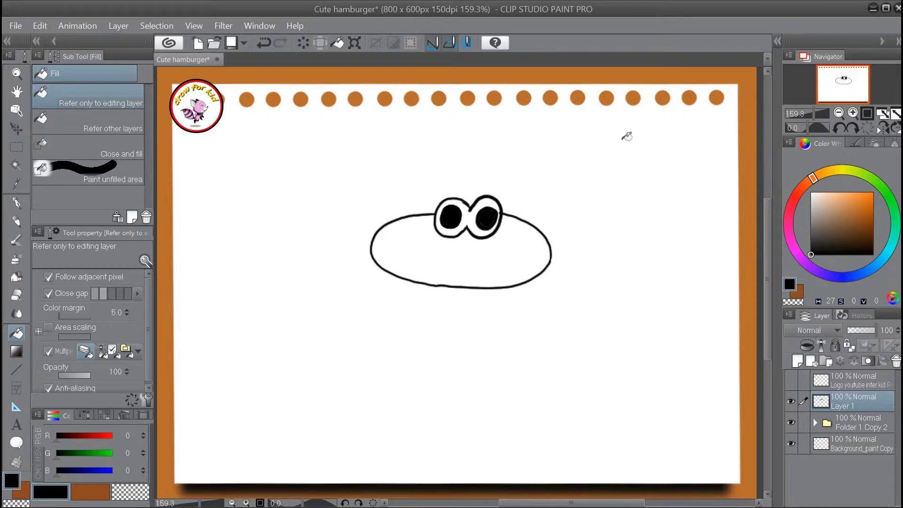
Try painting white highlights inside both pupils, undo them and return the drawing color to black.
left_click(811, 193)
key("p")
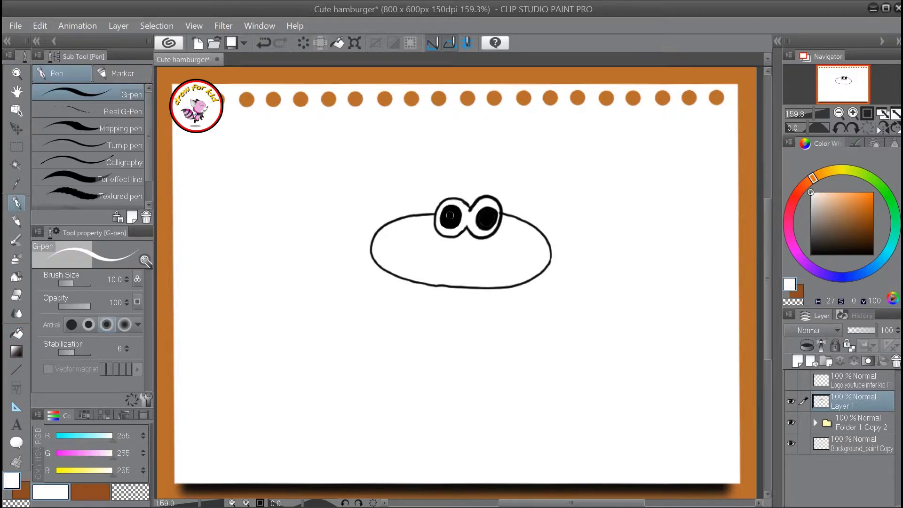
left_click_drag(451, 217, 486, 218)
left_click(454, 209)
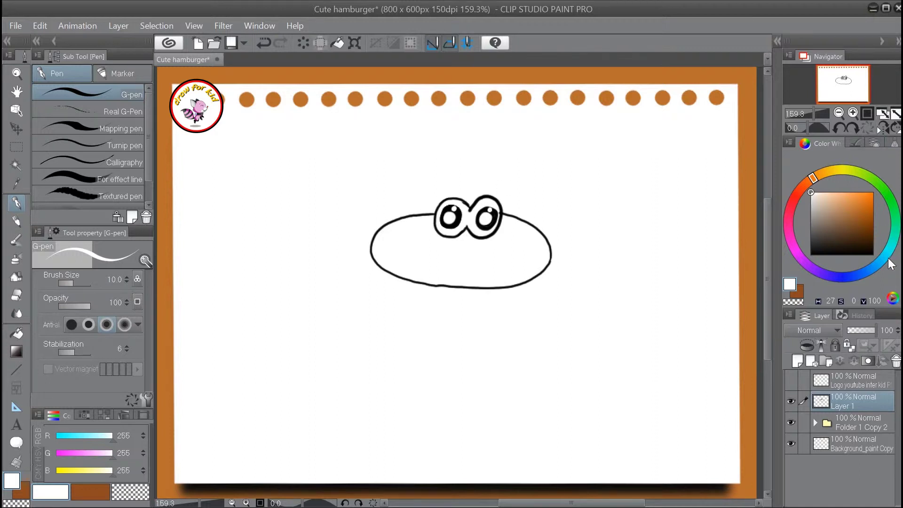
key("ctrl+z")
key("ctrl+z")
key("ctrl+z")
left_click(811, 254)
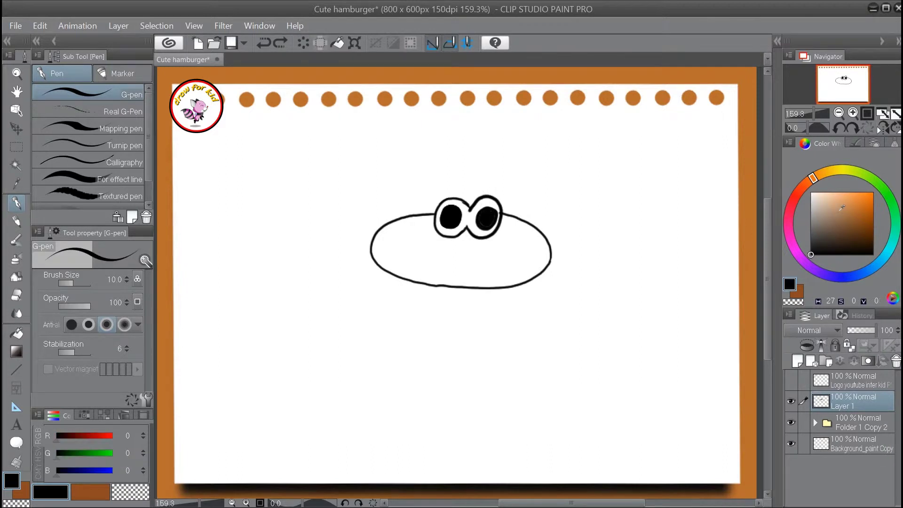
Extend the right eye's pupil to its outer edge with the G-pen, and draw a tiny curved nose and an open smiling mouth.
key("p")
left_click_drag(444, 210, 498, 217)
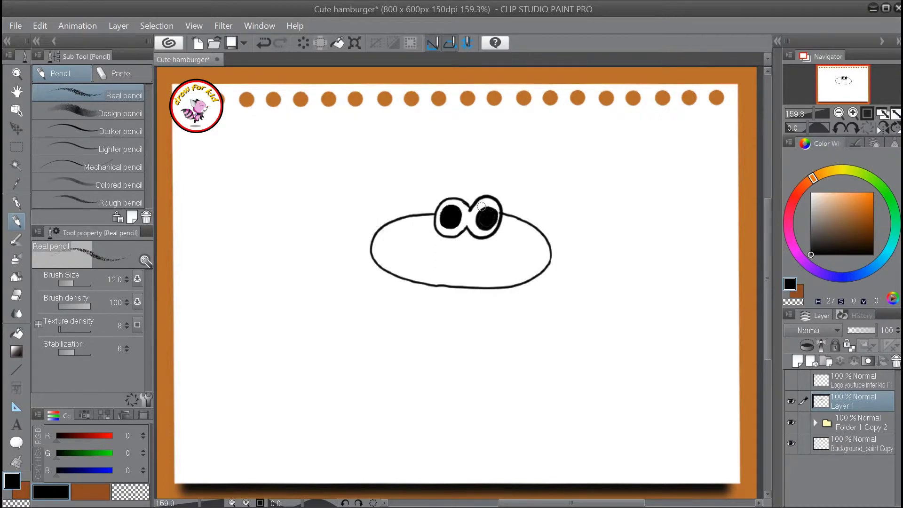
key("p")
mouse_move(494, 209)
left_mouse_down()
mouse_move(490, 227)
mouse_move(496, 214)
mouse_move(495, 225)
mouse_move(442, 218)
left_mouse_up()
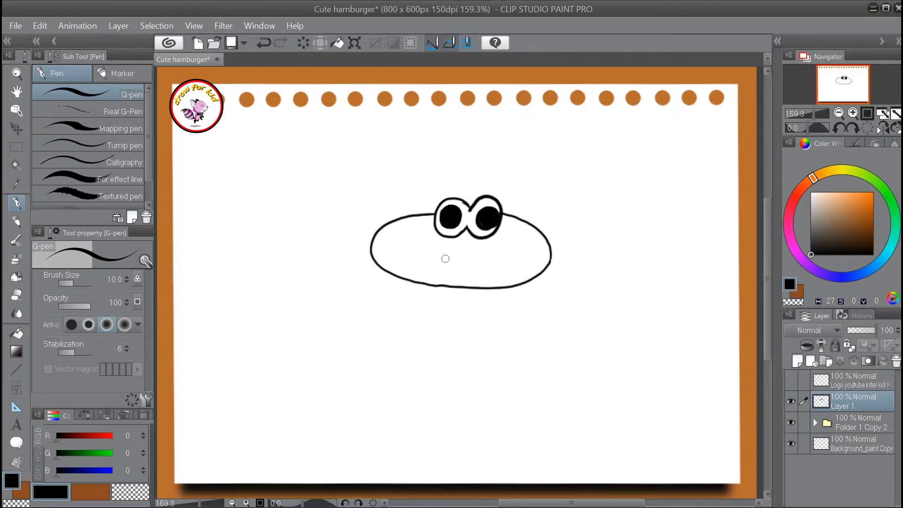
mouse_move(427, 252)
left_mouse_down()
mouse_move(458, 264)
mouse_move(515, 254)
left_mouse_up()
mouse_move(429, 253)
left_mouse_down()
mouse_move(447, 276)
mouse_move(466, 281)
mouse_move(515, 253)
mouse_move(471, 242)
left_mouse_up()
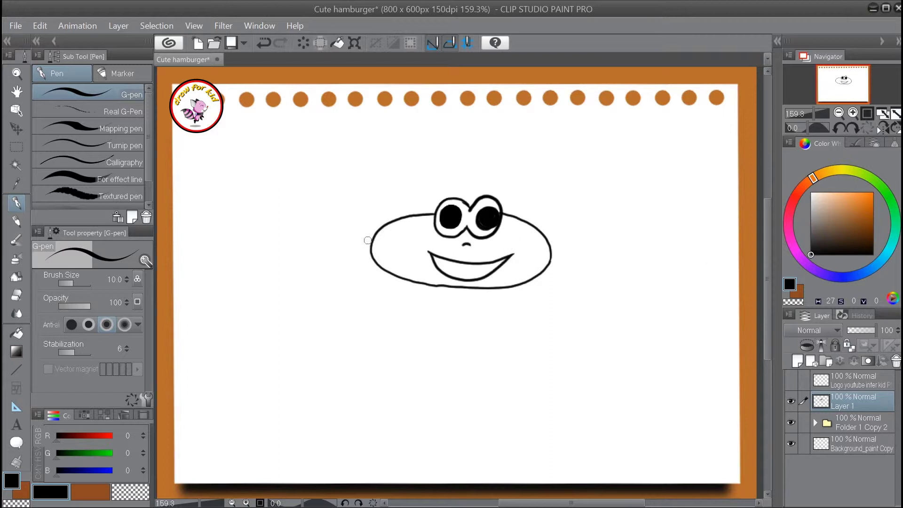
Draw a drooping cheese flap on each side of the top bun and a thin curved tomato slice between them.
mouse_move(371, 242)
left_mouse_down()
mouse_move(362, 238)
mouse_move(364, 277)
mouse_move(347, 307)
mouse_move(374, 313)
mouse_move(428, 284)
left_mouse_up()
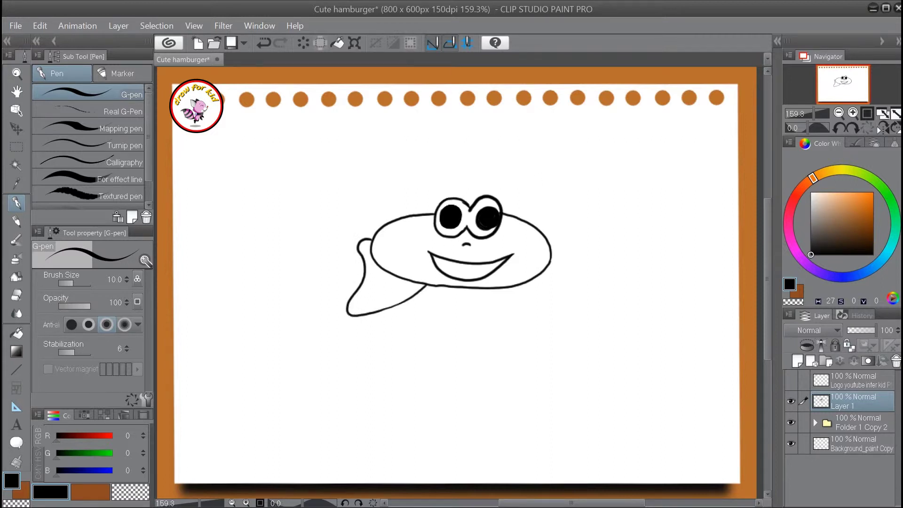
mouse_move(499, 290)
left_mouse_down()
mouse_move(539, 313)
mouse_move(552, 302)
mouse_move(546, 272)
left_mouse_up()
mouse_move(414, 295)
left_mouse_down()
mouse_move(442, 306)
mouse_move(507, 300)
left_mouse_up()
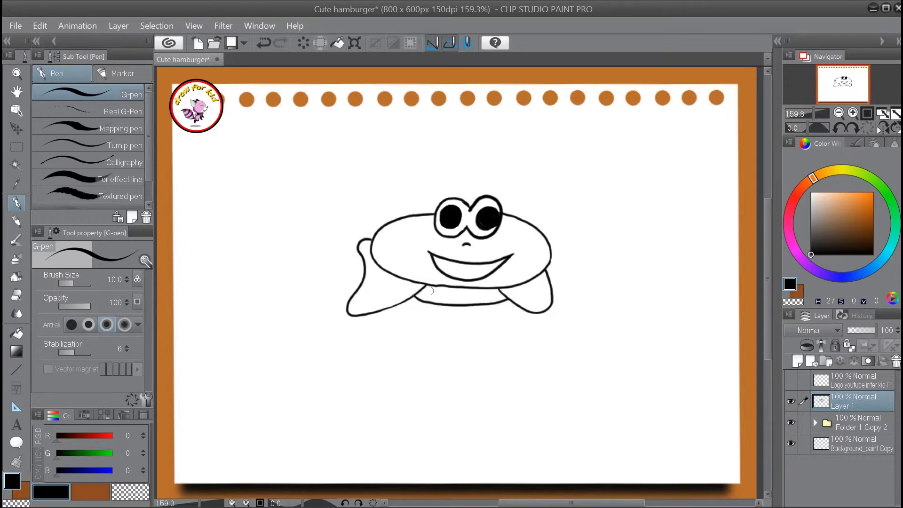
Draw the wavy lettuce edge, the curved band beneath it and the rounded bottom-bun outline.
mouse_move(395, 311)
left_mouse_down()
mouse_move(424, 323)
mouse_move(434, 316)
mouse_move(445, 333)
mouse_move(458, 321)
mouse_move(518, 304)
left_mouse_up()
mouse_move(375, 313)
left_mouse_down()
mouse_move(406, 337)
mouse_move(461, 347)
mouse_move(508, 336)
mouse_move(537, 312)
left_mouse_up()
mouse_move(361, 316)
left_mouse_down()
mouse_move(364, 345)
mouse_move(362, 328)
mouse_move(387, 366)
mouse_move(471, 378)
mouse_move(519, 360)
mouse_move(551, 308)
left_mouse_up()
key("ctrl+z")
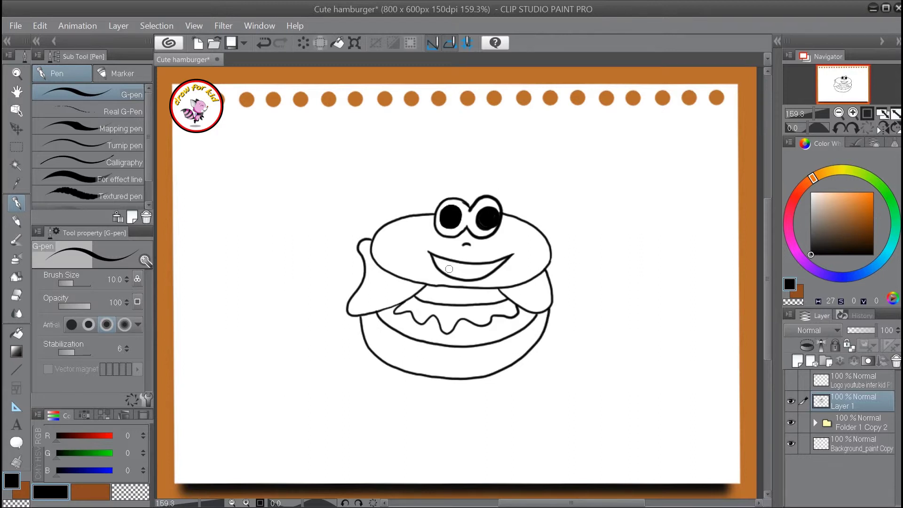
Draw a teeth line inside the mouth, and paint white highlights on both pupils on a new layer.
left_click_drag(444, 266, 482, 270)
key("ctrl+shift+n")
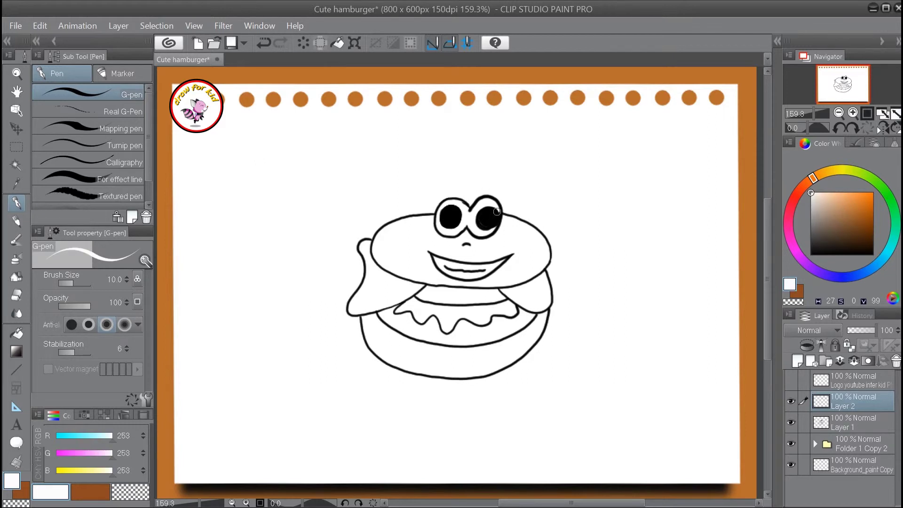
mouse_move(497, 210)
left_mouse_down()
mouse_move(496, 220)
mouse_move(446, 220)
left_mouse_up()
Add a new layer below Layer 1 and fill the top and bottom buns with orange (RGB 236, 137, 79).
left_click(800, 362)
left_click_drag(847, 402, 857, 424)
key("g")
left_click(852, 196)
left_click(541, 254)
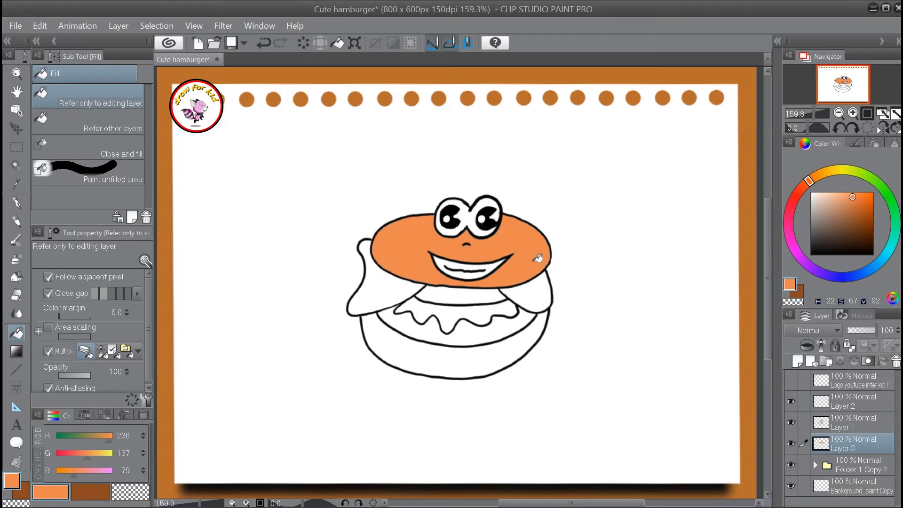
left_click(502, 358)
Fill the band between the lettuce and the bottom bun, adjusting the shade to light peach (RGB 236, 181, 150).
left_click_drag(838, 196, 830, 195)
left_click(505, 331)
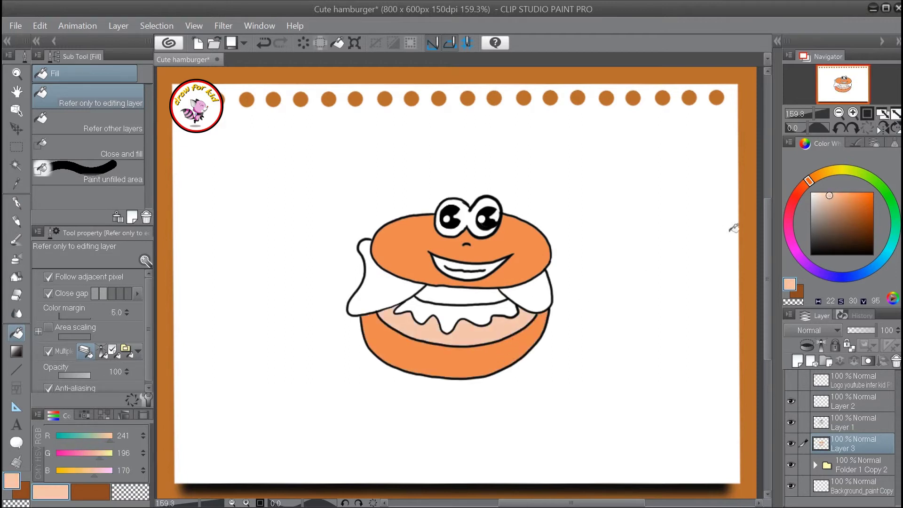
left_click(838, 195)
left_click(841, 198)
left_click(512, 322)
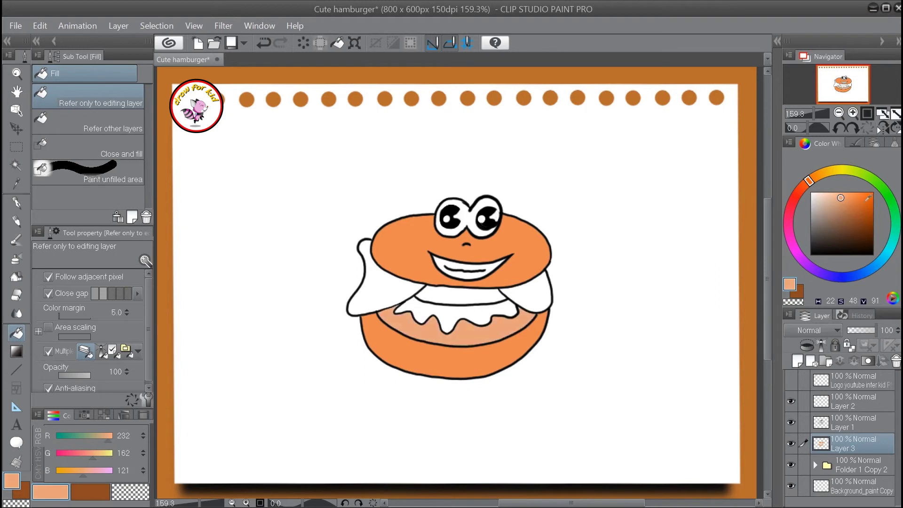
left_click(834, 197)
left_click(493, 326)
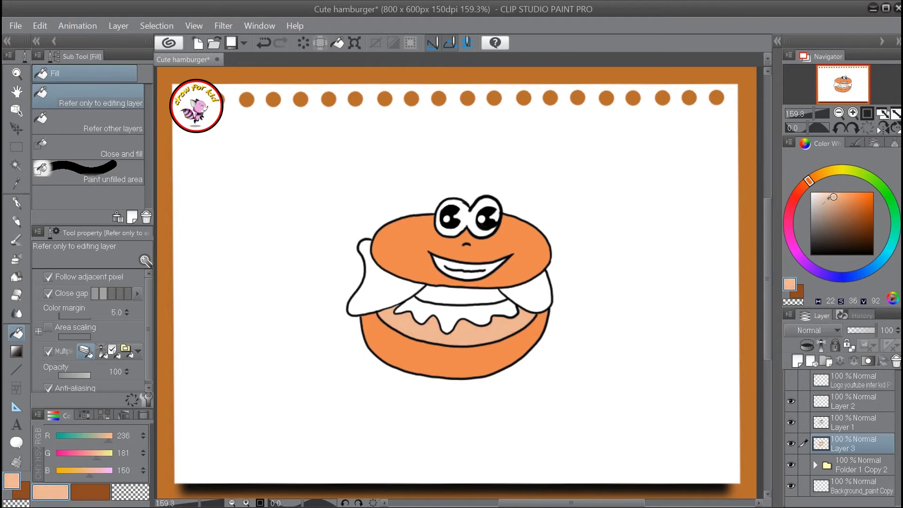
Fill the wavy lettuce with a dark yellowish green.
left_click(860, 174)
left_click(866, 218)
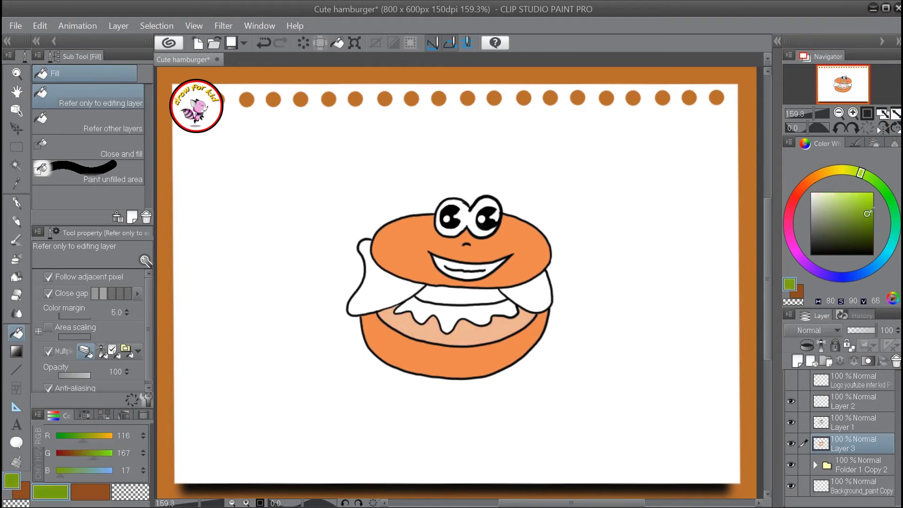
left_click(490, 301)
Fill the tomato slice under the top bun with red (RGB 184, 12, 23).
left_click(795, 199)
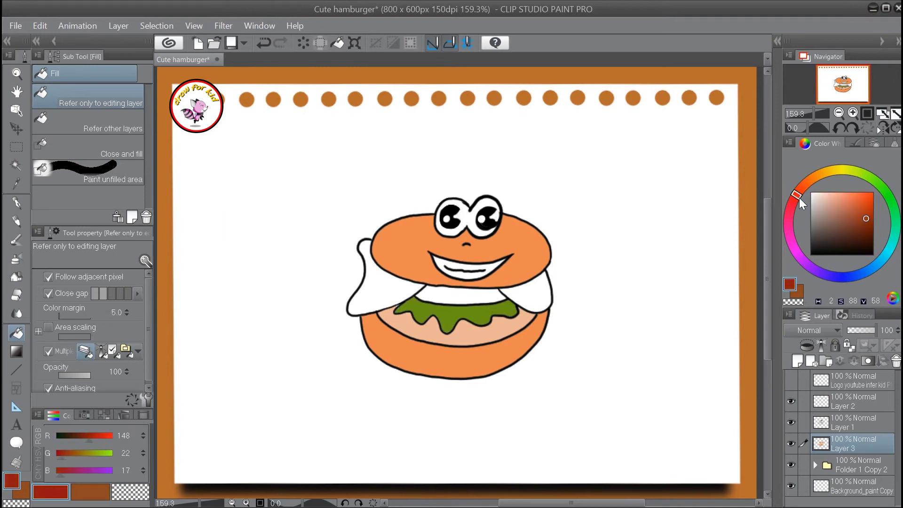
left_click(871, 214)
left_click(870, 210)
left_click(461, 295)
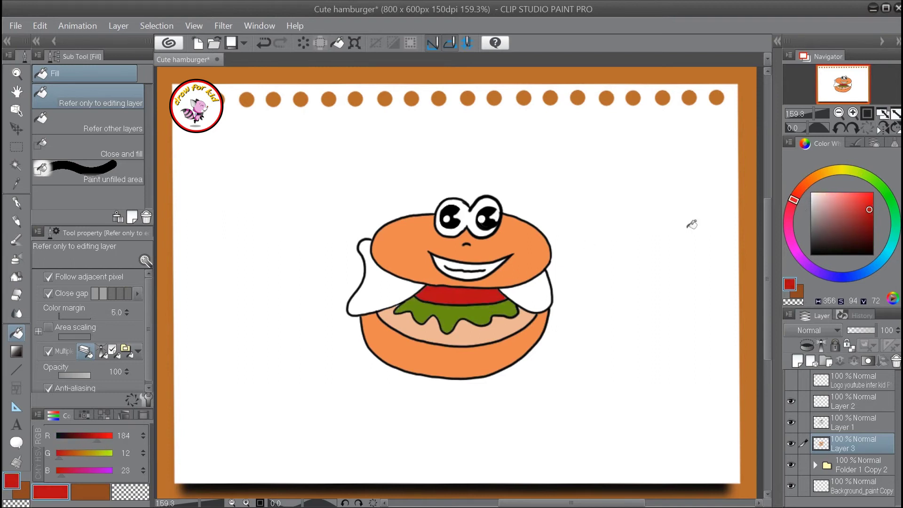
Fill both cheese flaps with yellow (RGB 238, 205, 62).
left_click(831, 172)
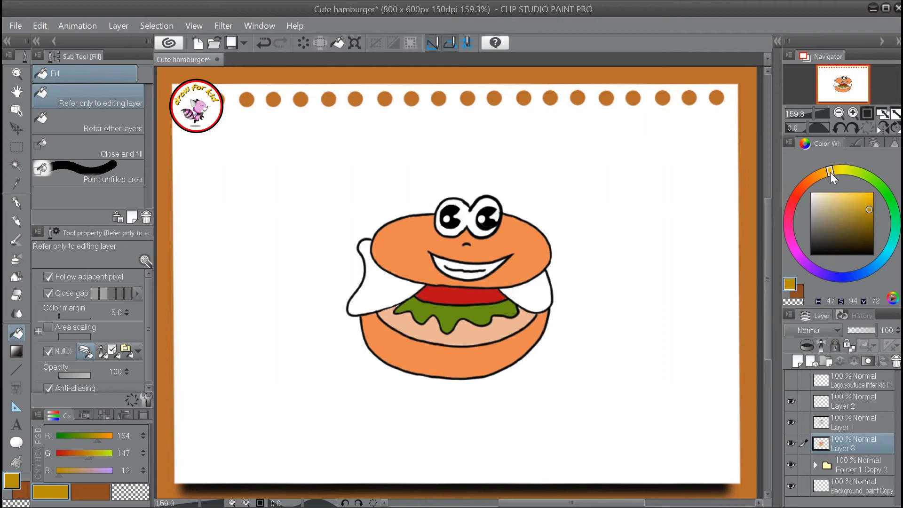
left_click(857, 196)
left_click(543, 290)
left_click(393, 283)
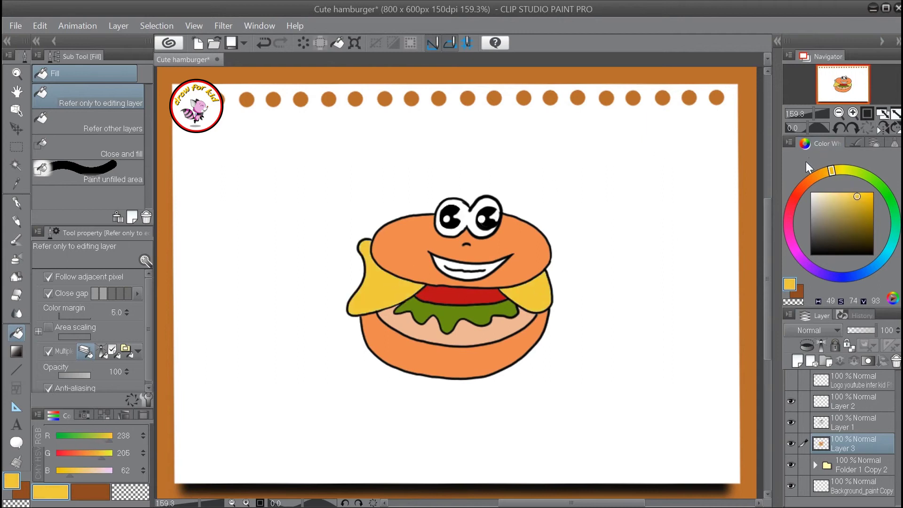